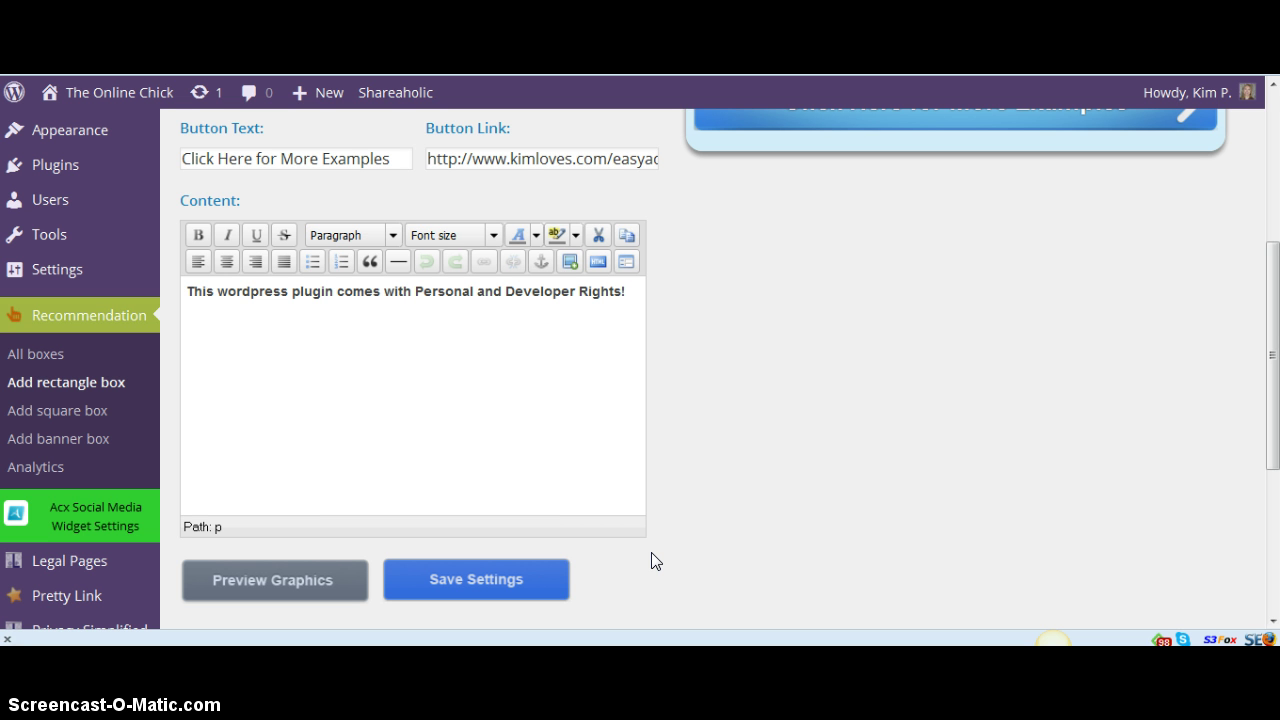
- Look over the rectangle box's settings, including the Graphic Name field
click(668, 564)
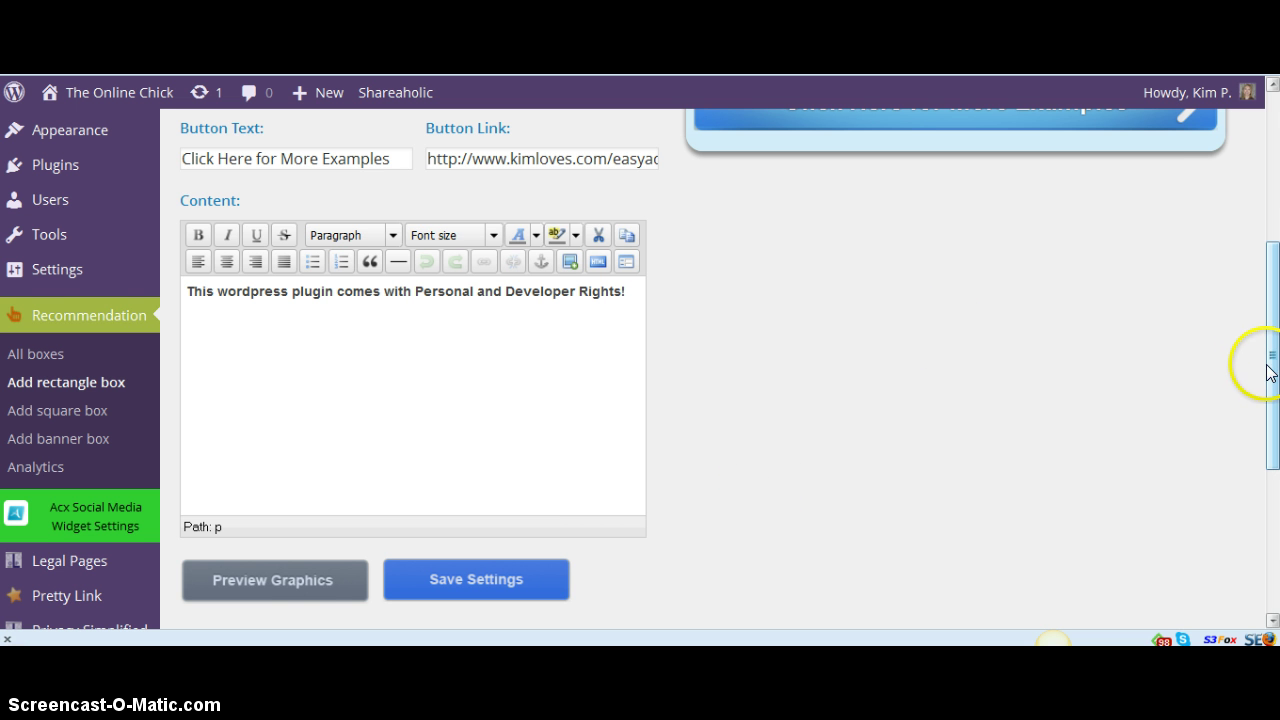
drag(1273, 395, 1272, 290)
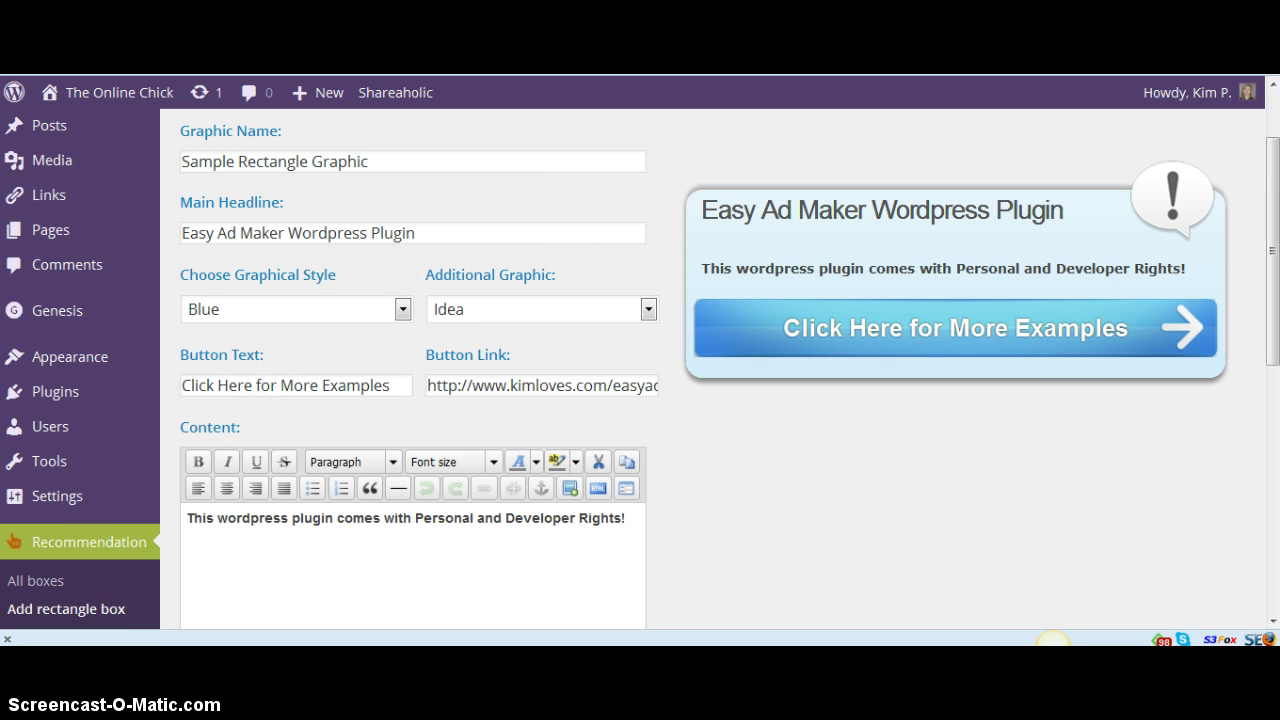
drag(1273, 221, 1273, 282)
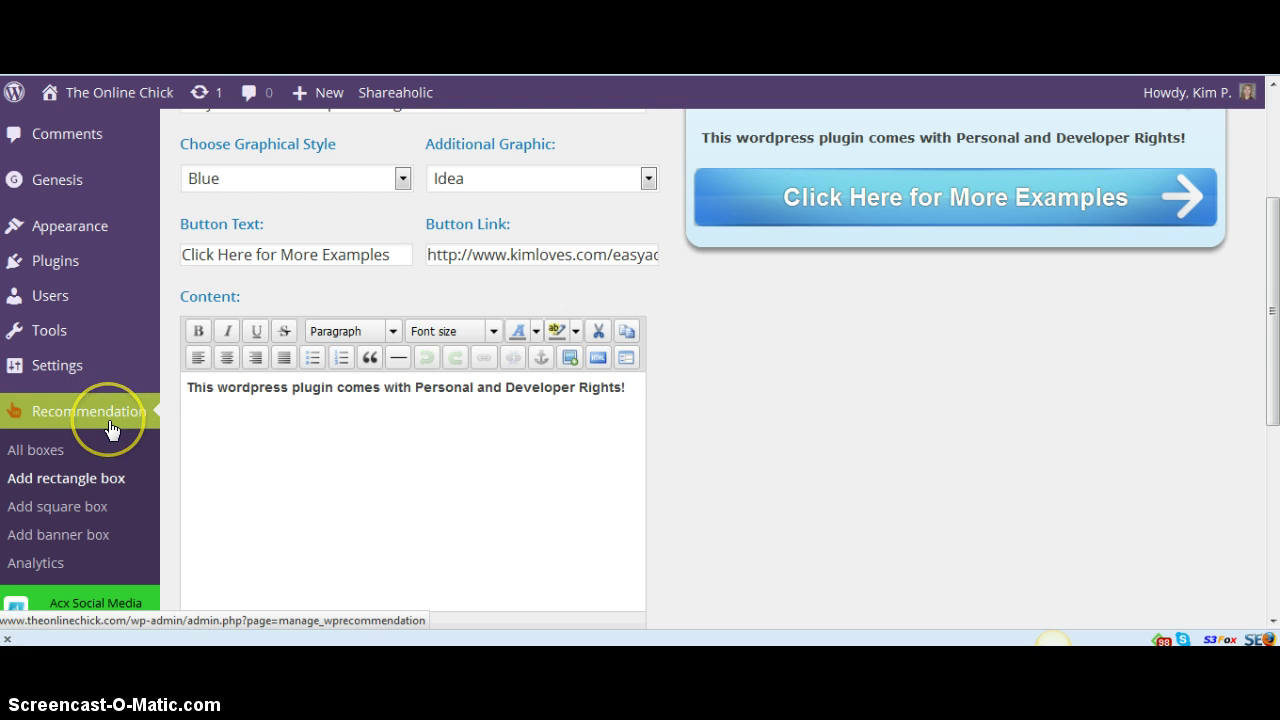
click(110, 428)
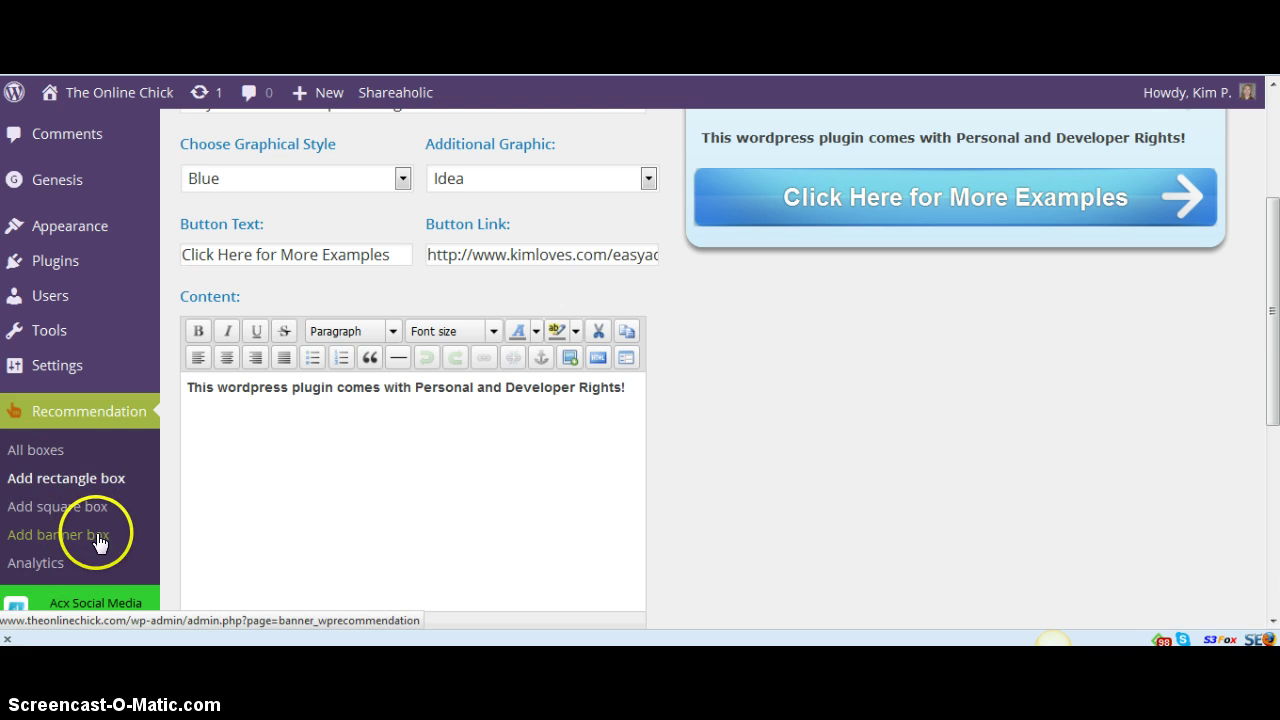
drag(1266, 390, 1266, 289)
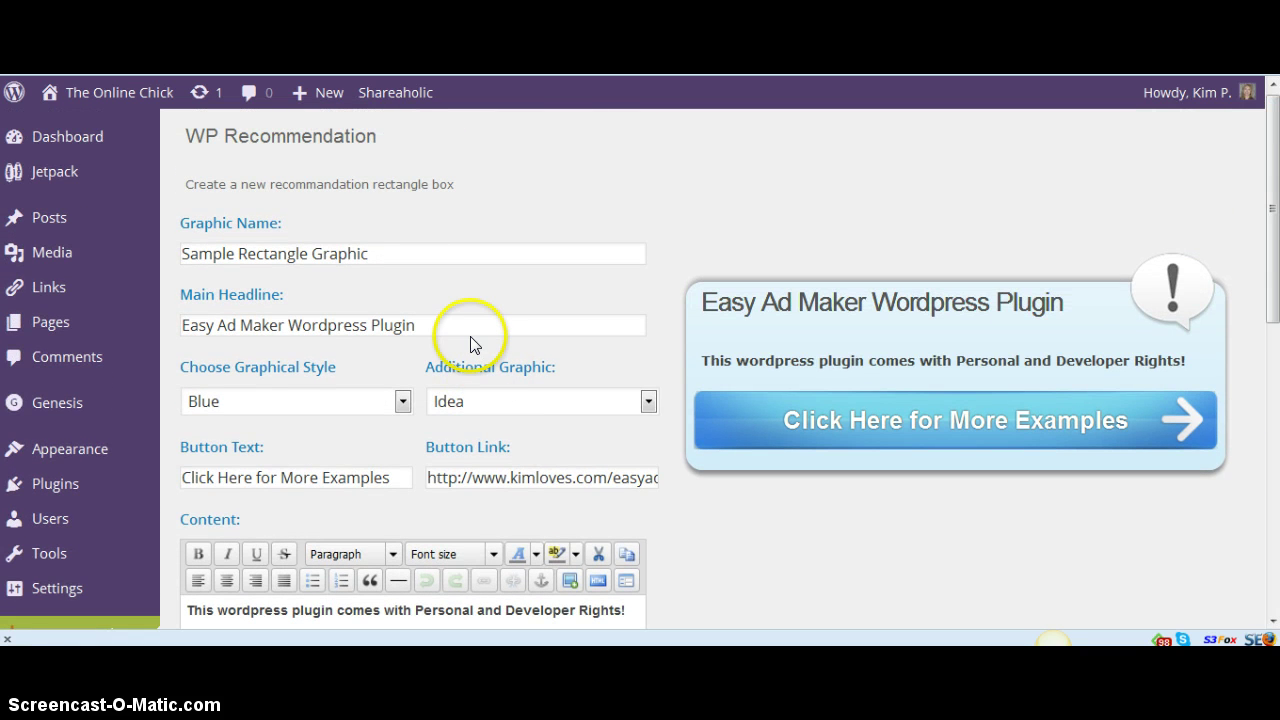
click(404, 251)
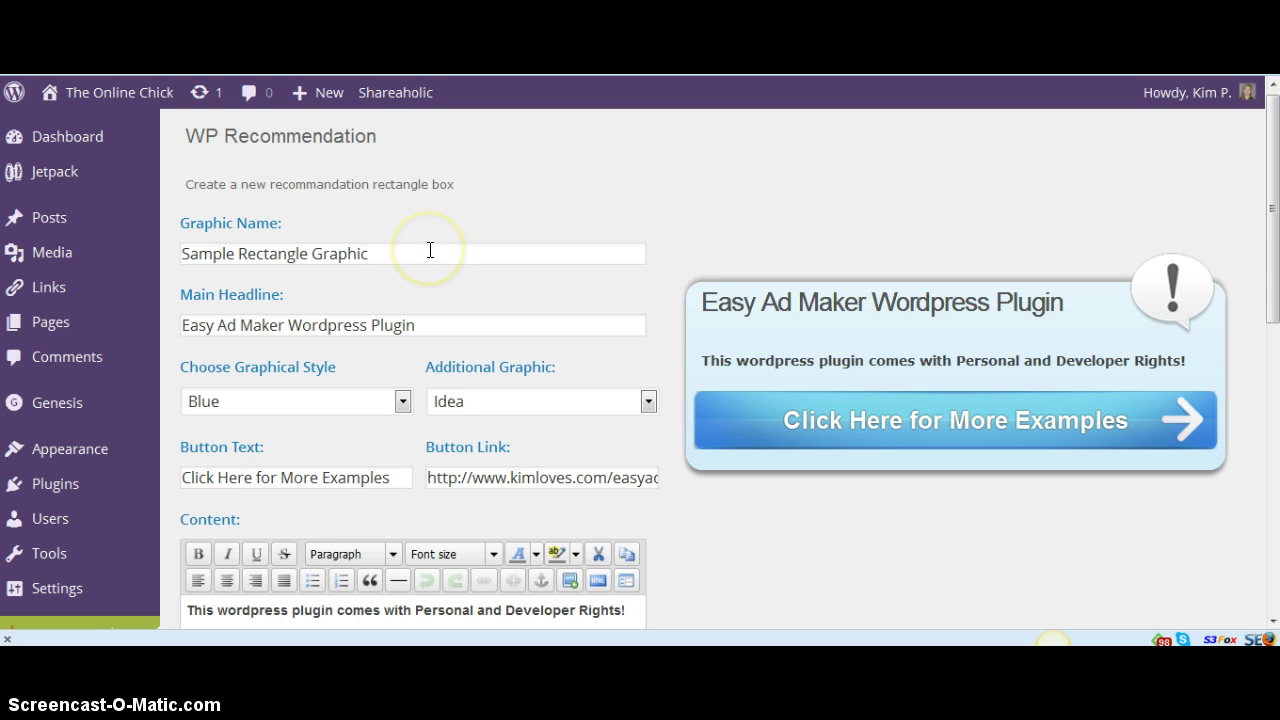
click(414, 260)
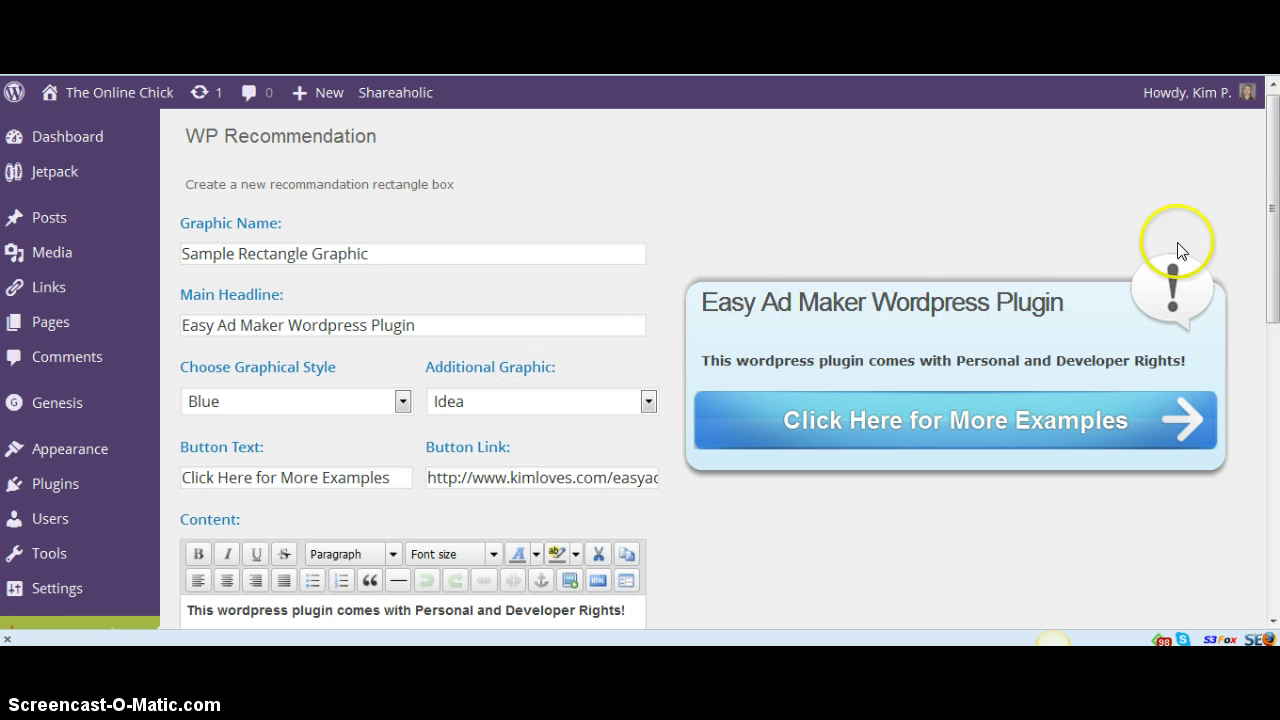
drag(1270, 213, 1271, 246)
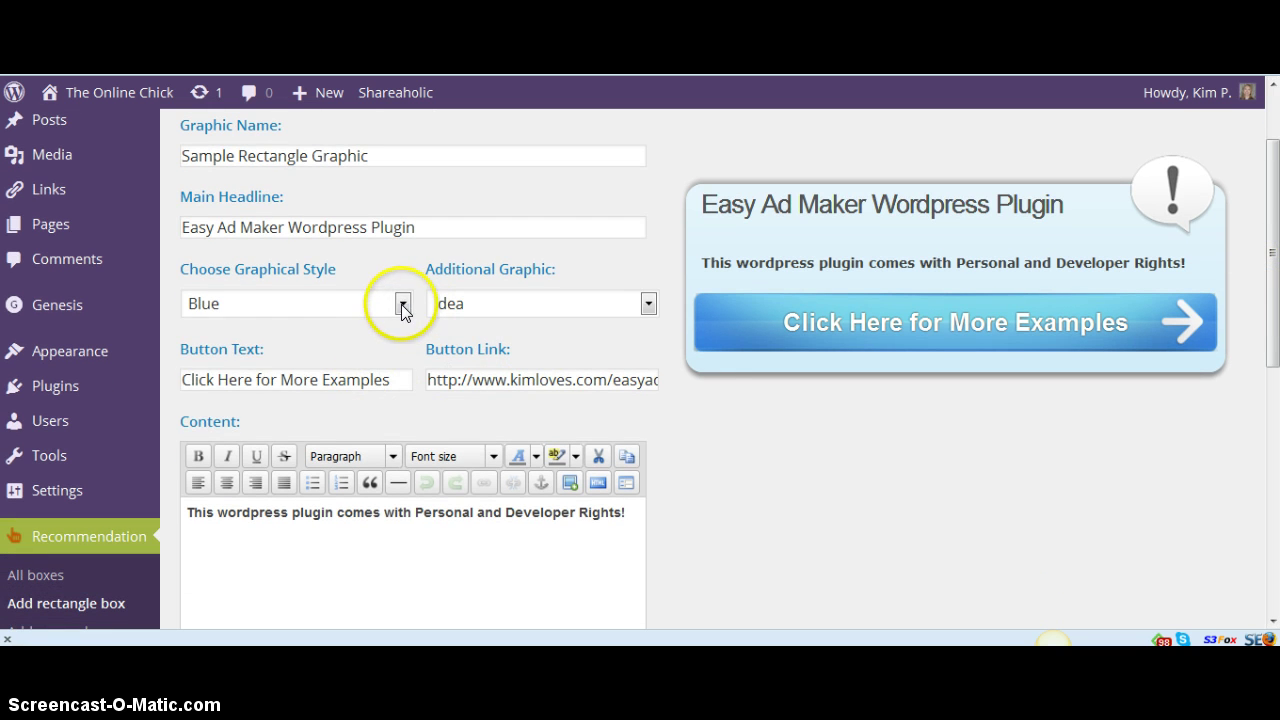
- Keep the Blue graphical style and set the additional graphic to Smiley
click(403, 305)
click(403, 263)
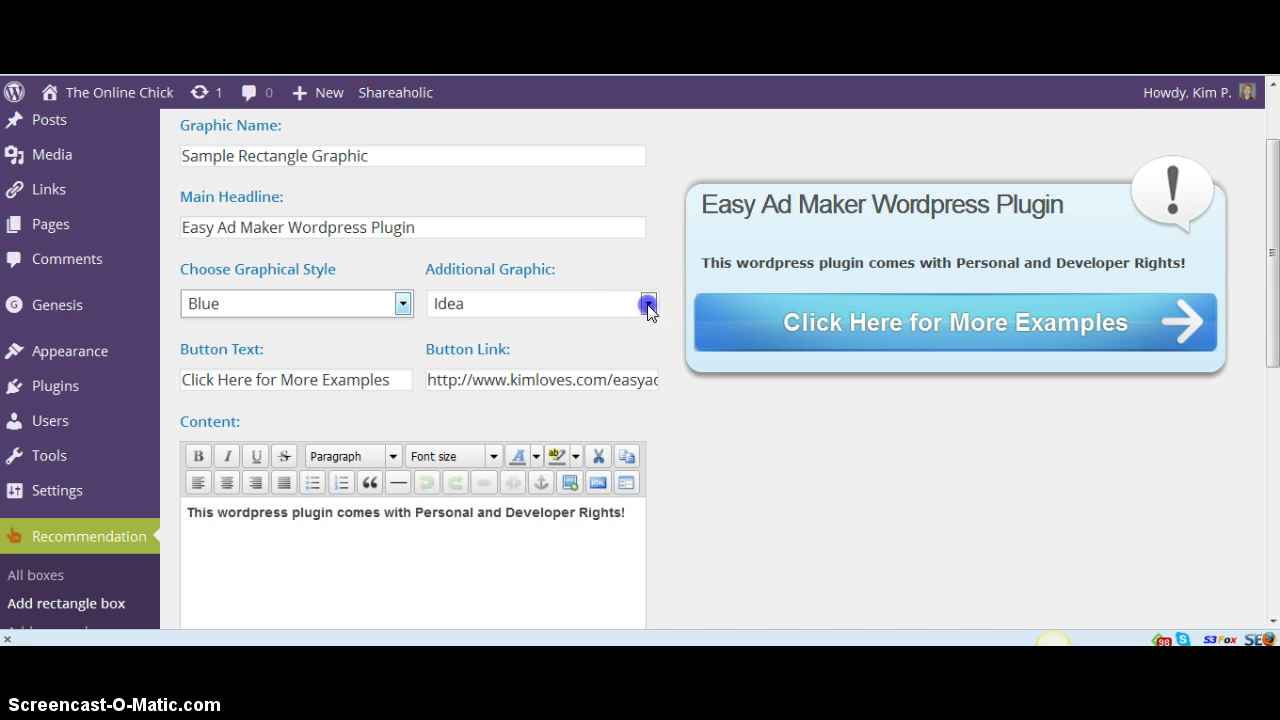
click(648, 305)
click(604, 329)
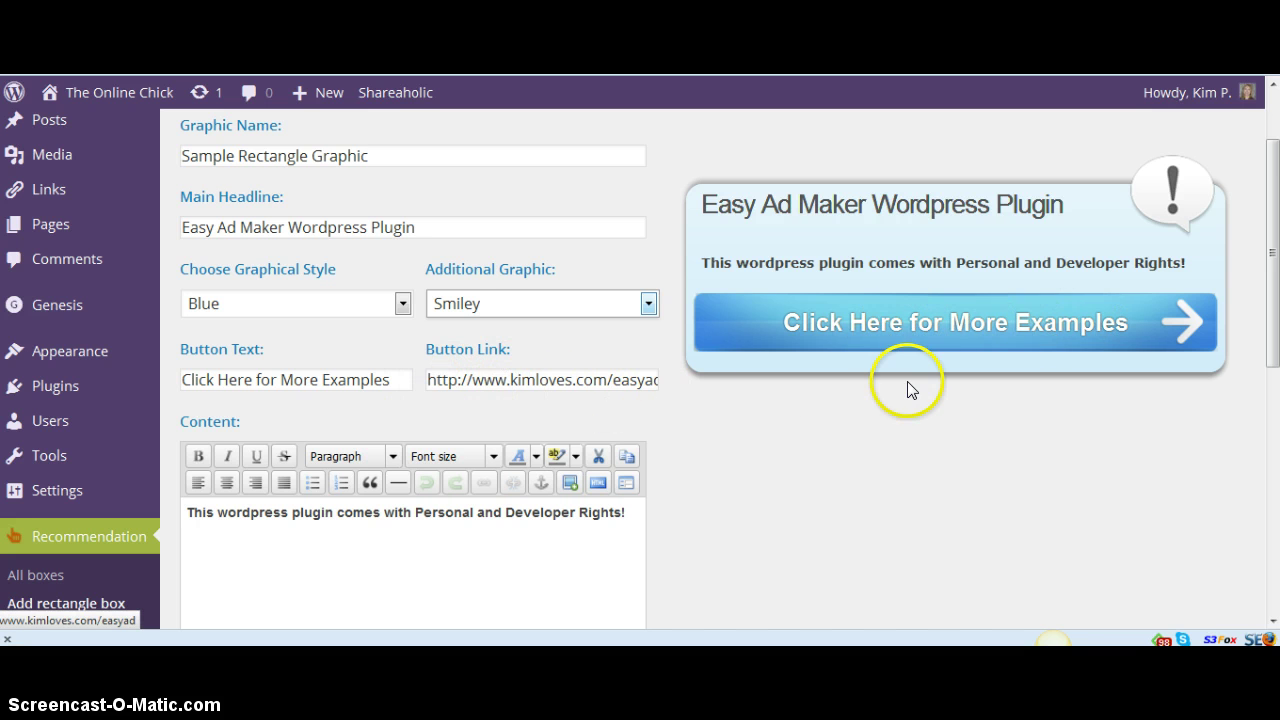
scroll(897, 428, down, 2)
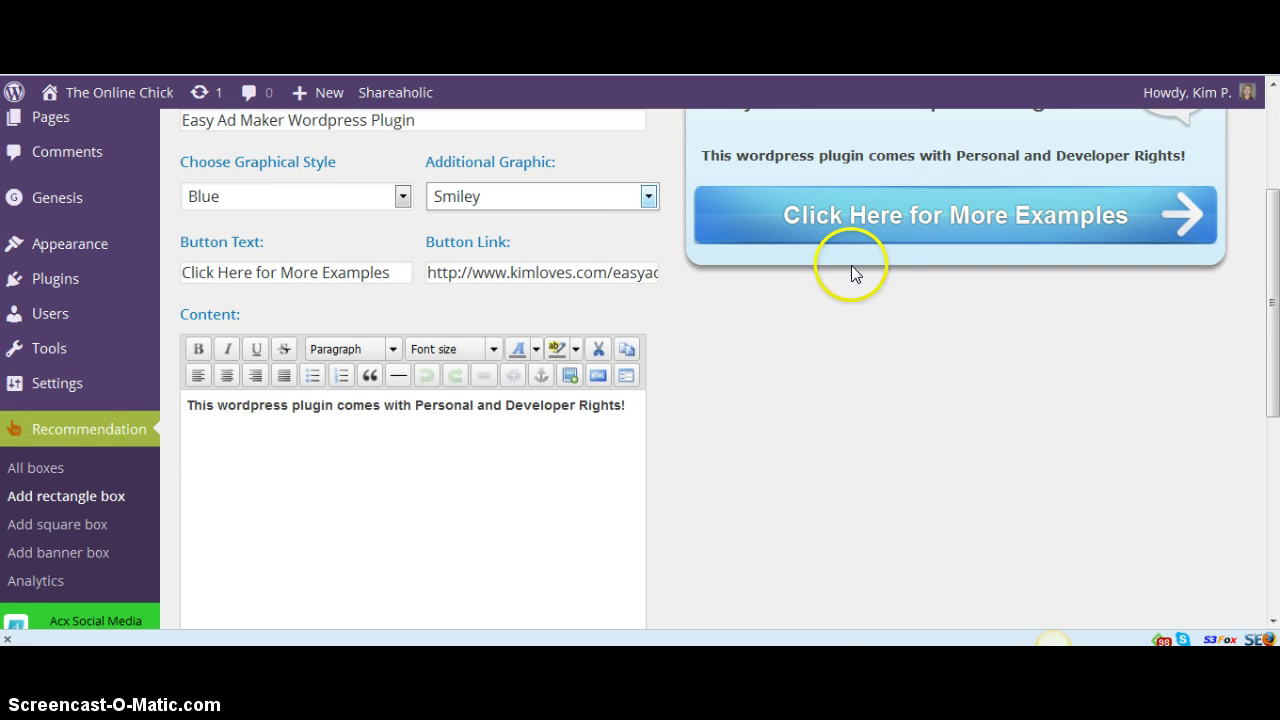
scroll(849, 257, up, 2)
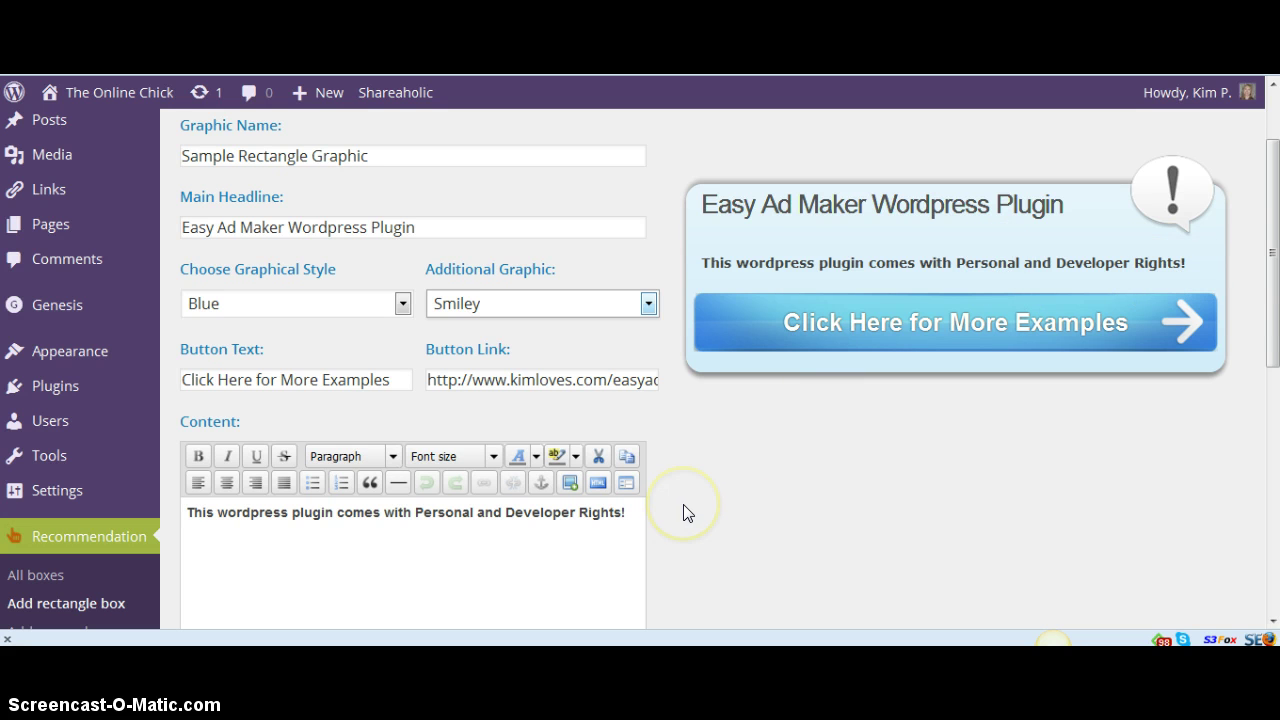
- Add 'Be sure to check out all the different features that it has.' as a new line after 'Rights!'
click(634, 512)
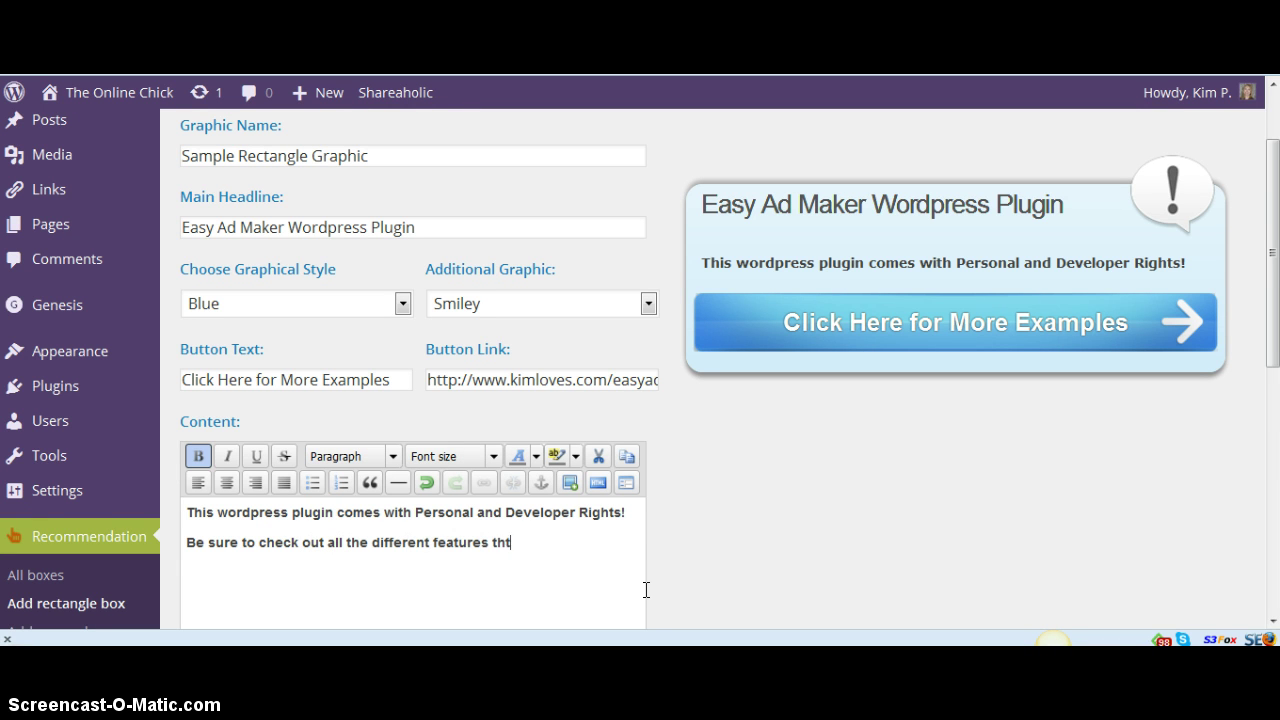
text(at it has.)
scroll(900, 370, down, 2)
scroll(930, 280, up, 3)
scroll(960, 470, down, 2)
scroll(957, 479, down, 4)
scroll(423, 329, down, 2)
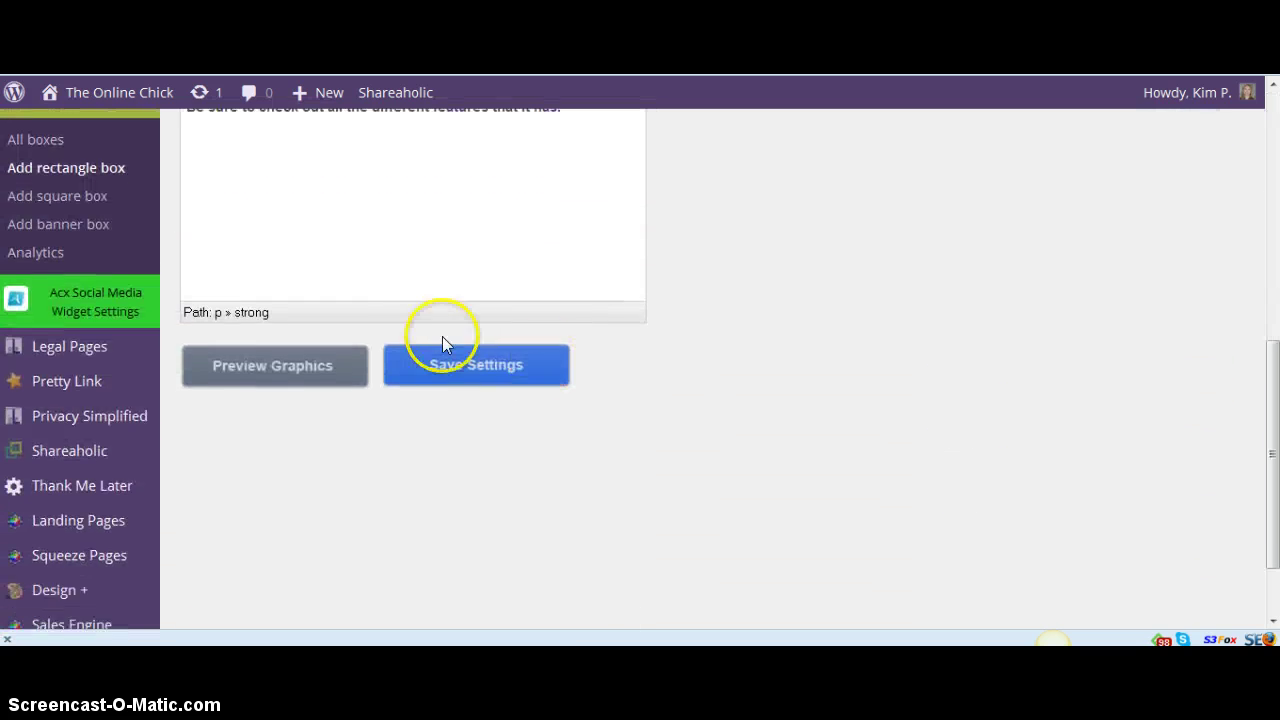
- Save the box settings and enter 'Click Here for More Examples' as the button text
click(449, 366)
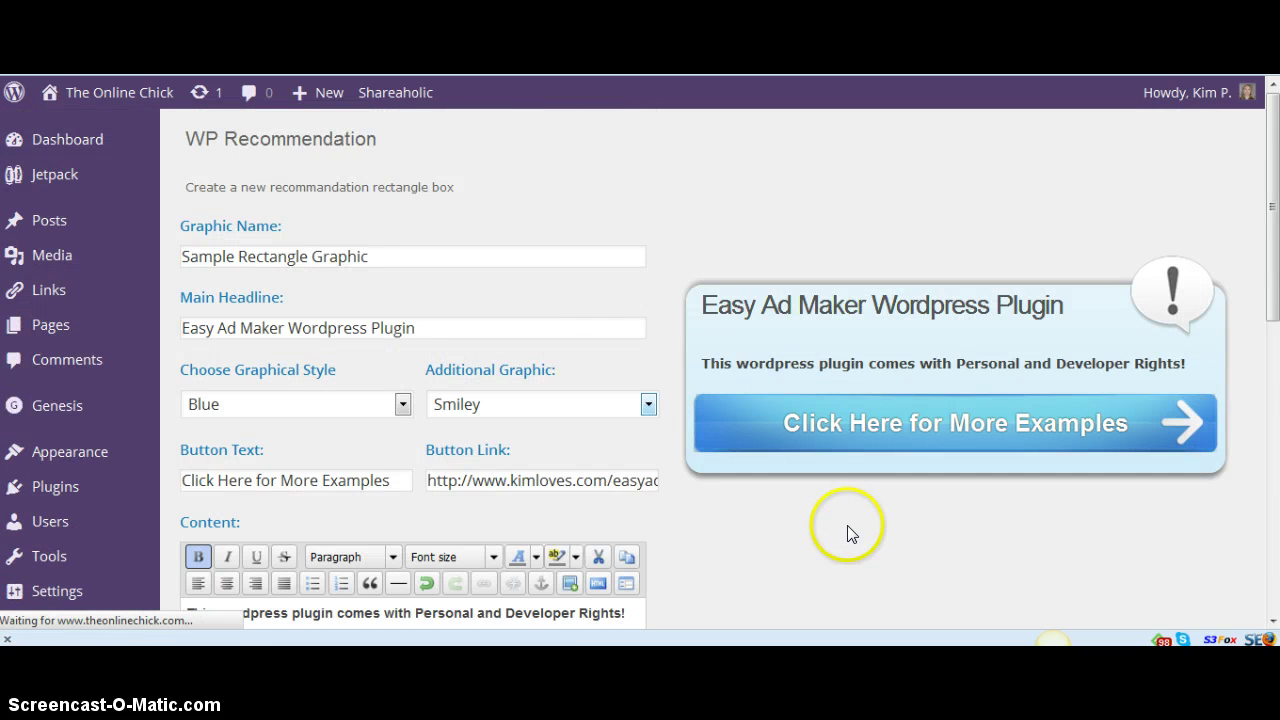
scroll(852, 527, down, 2)
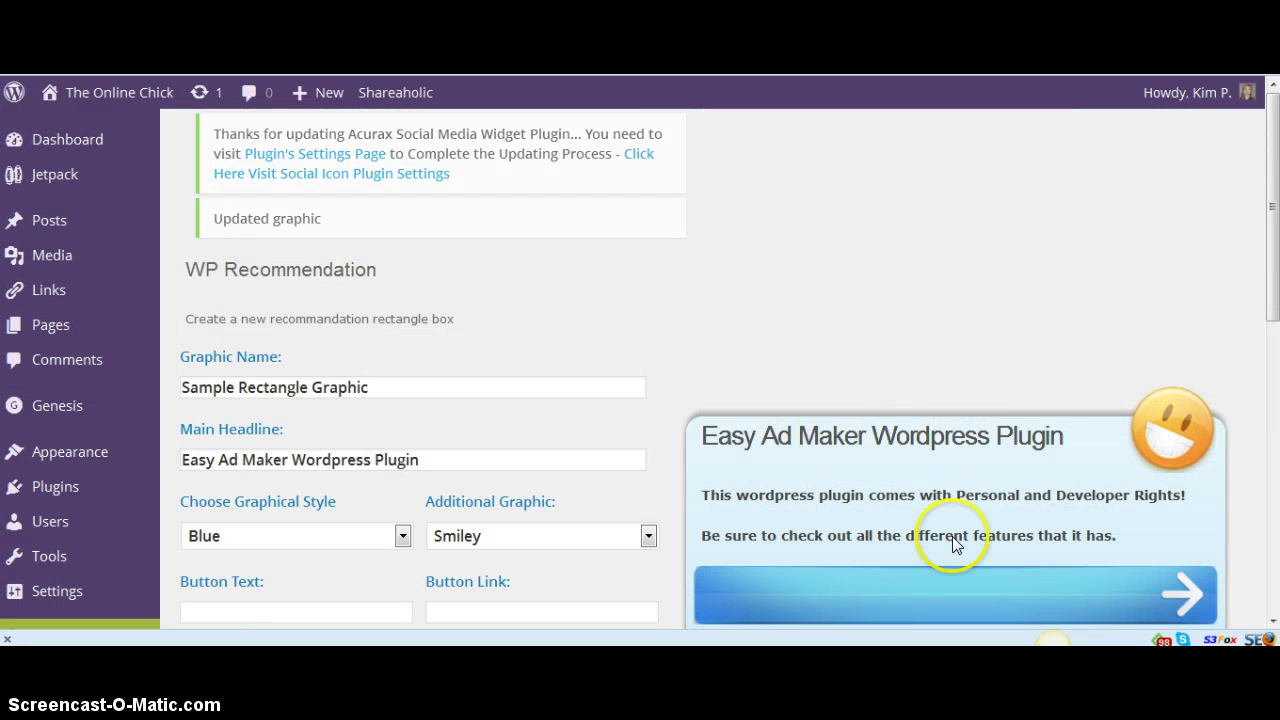
scroll(790, 537, down, 3)
scroll(737, 523, down, 2)
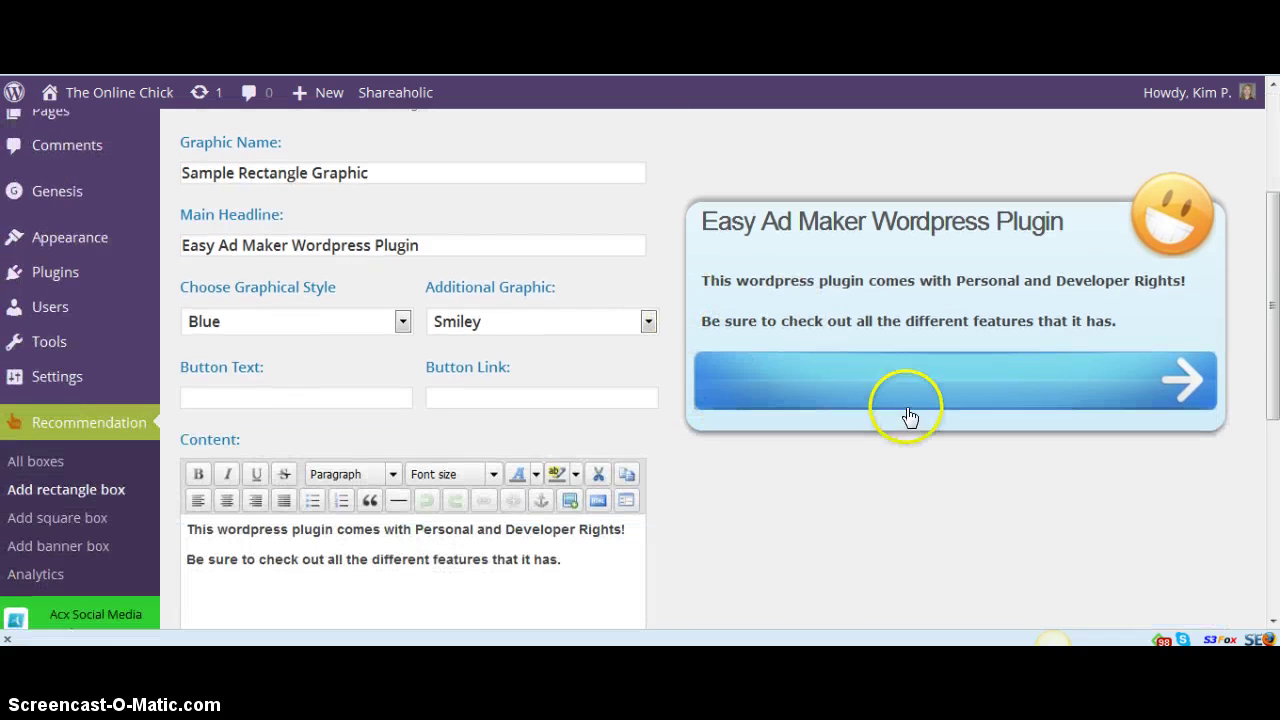
click(291, 401)
text(Clic)
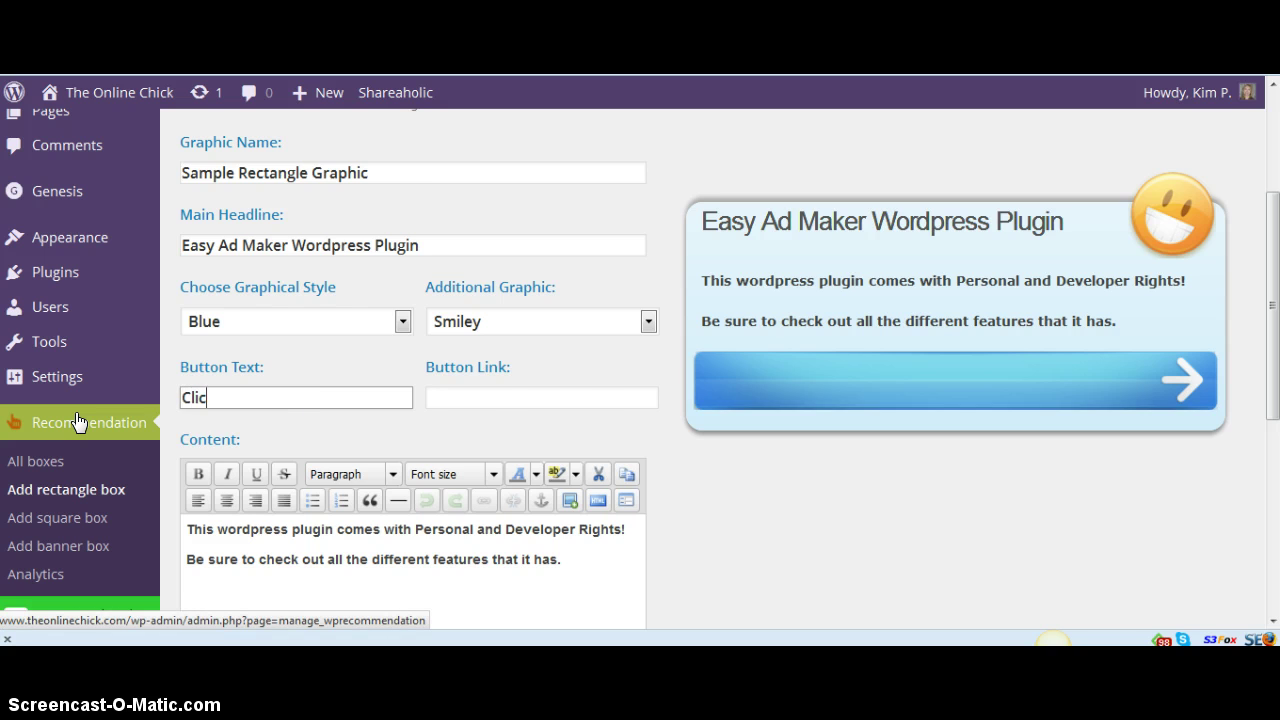
text(k h)
scroll(78, 422, down, 2)
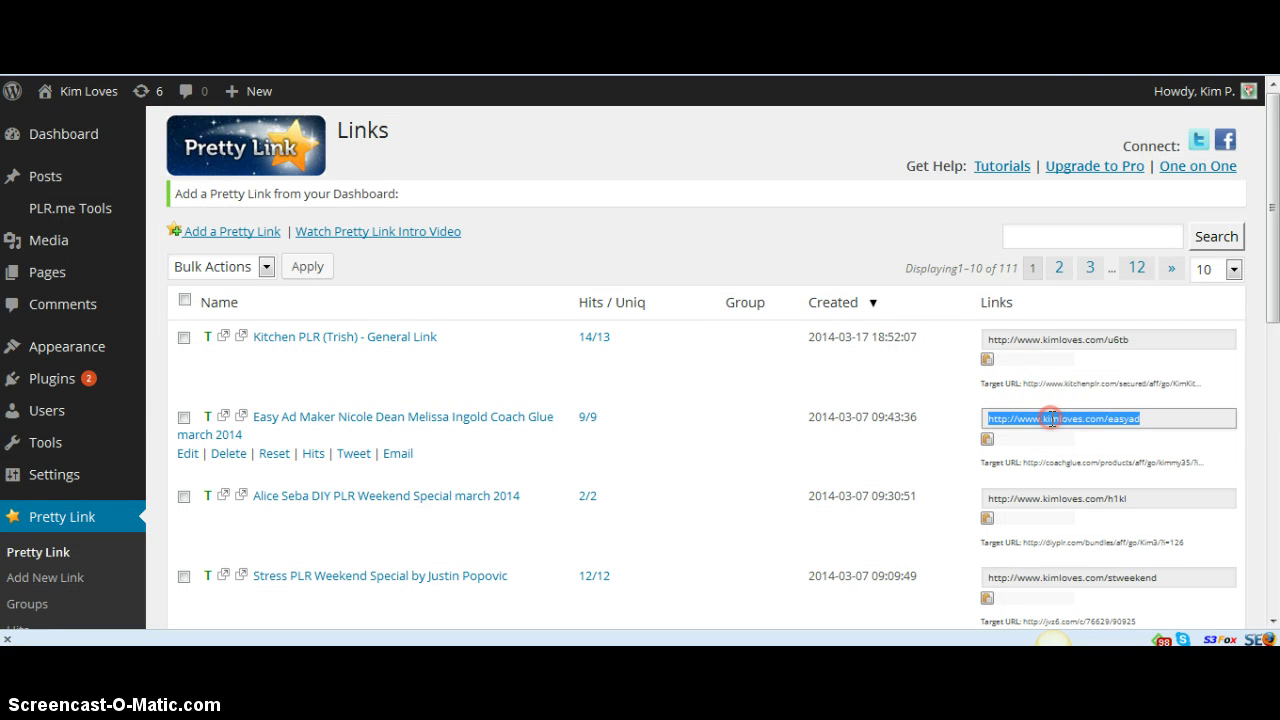
- Copy the kimloves.com/easyad Pretty Link and paste it into the Button Link field
right_click(1048, 416)
click(1085, 126)
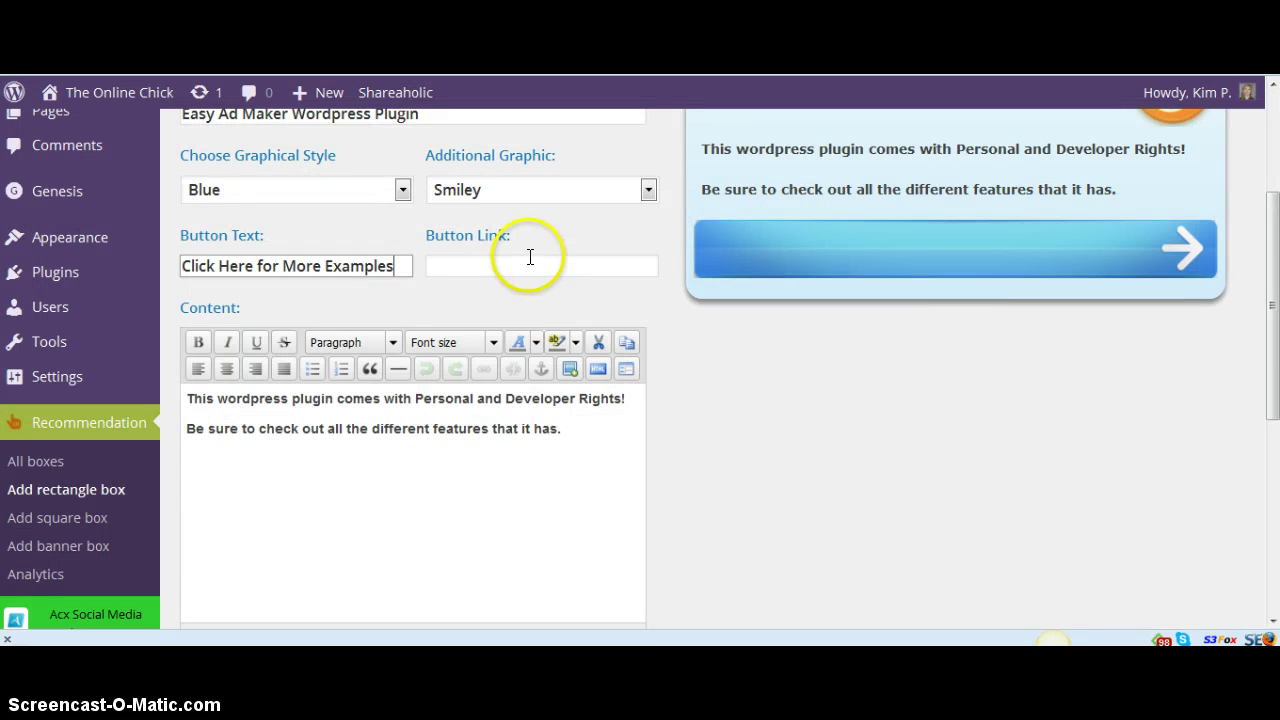
click(530, 266)
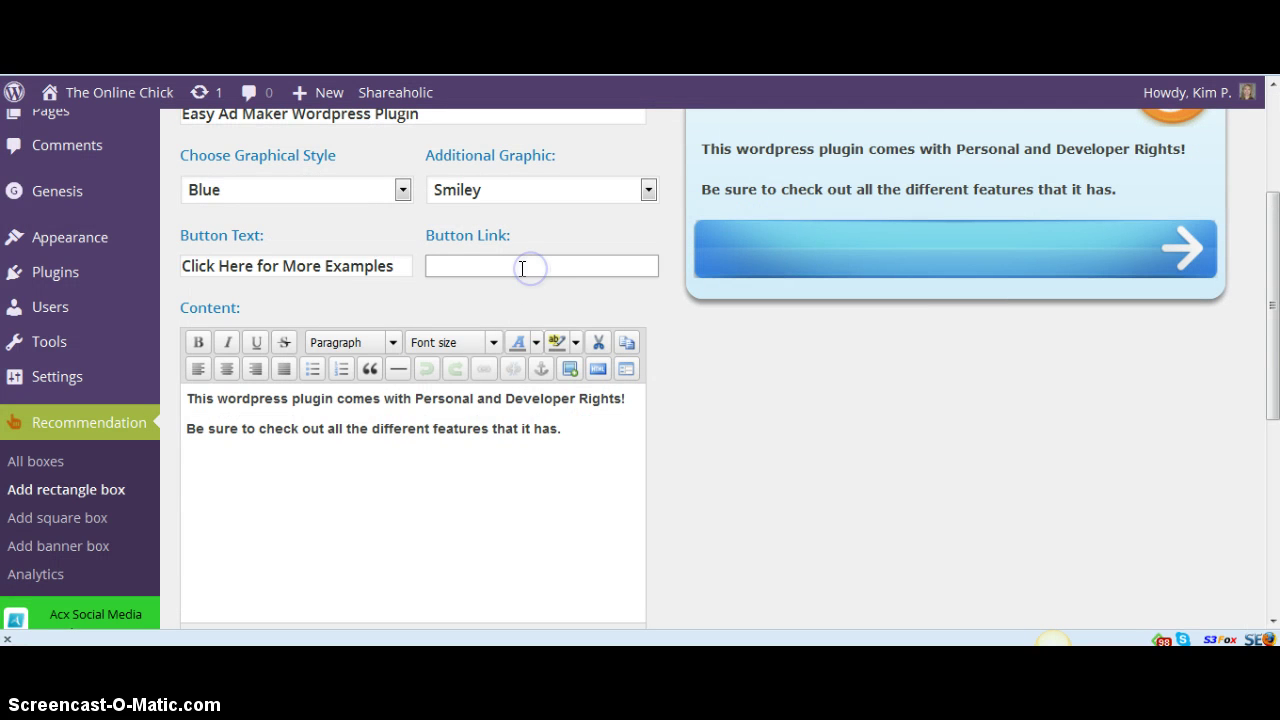
key(ctrl+v)
- Save the updated call-to-action box settings
scroll(851, 434, down, 2)
scroll(871, 457, down, 5)
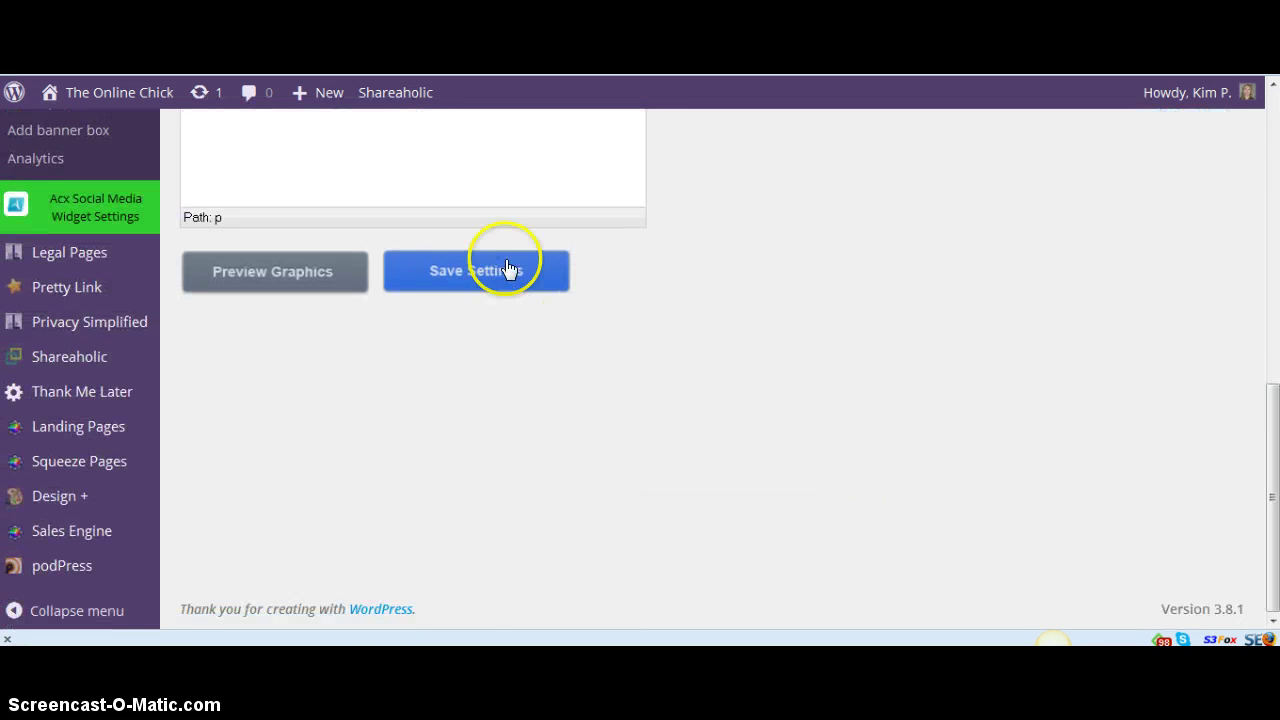
click(508, 268)
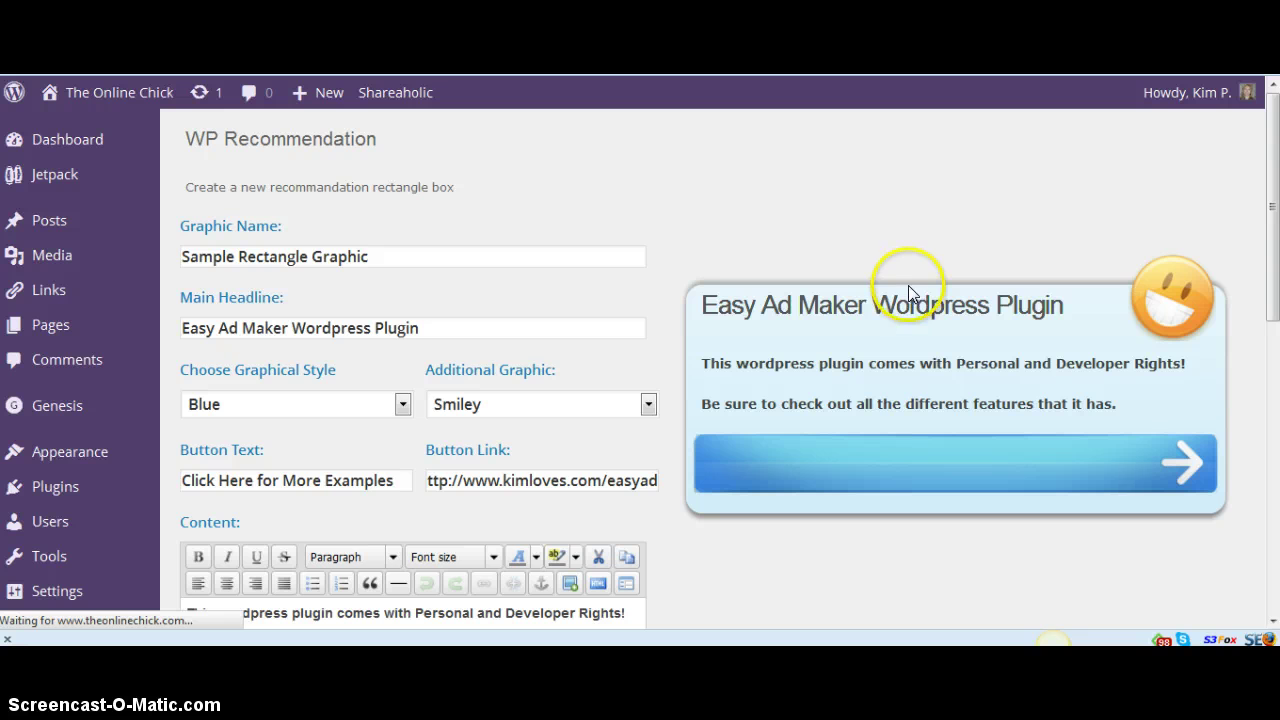
scroll(894, 300, down, 1)
scroll(700, 430, down, 3)
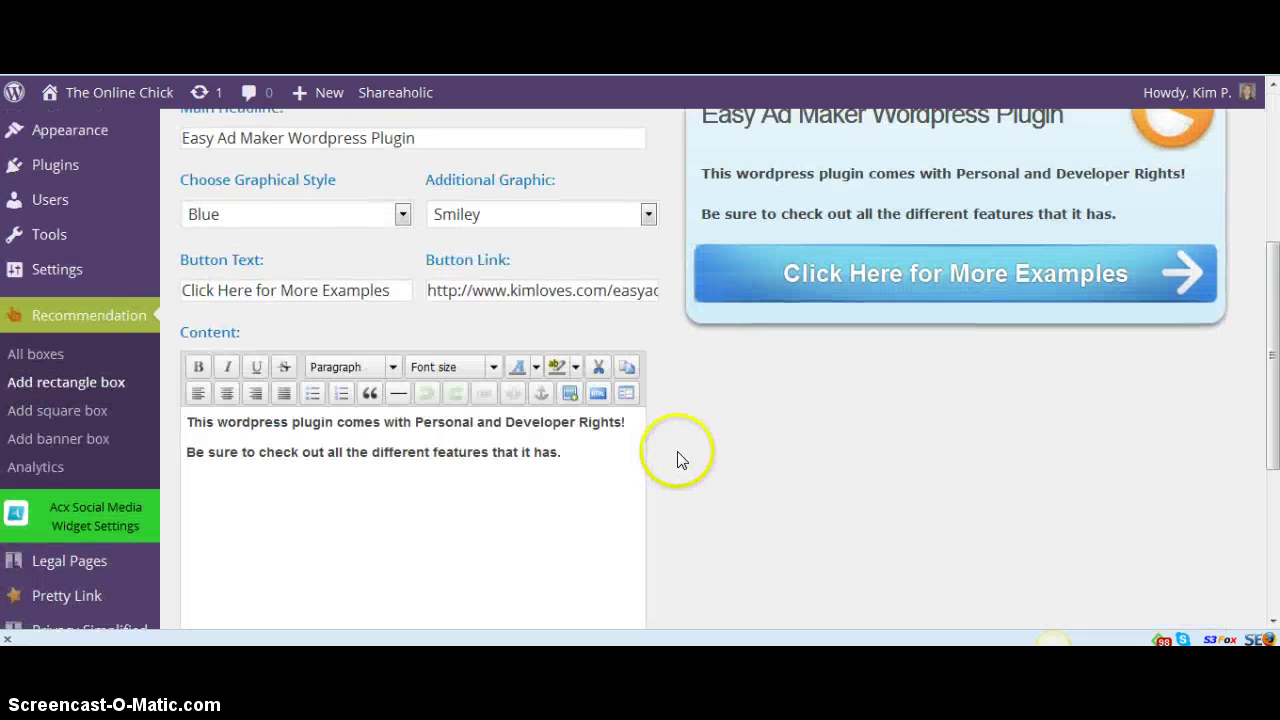
- Go to All Posts and view the published Easy Ad Maker WordPress Plugin post
scroll(766, 450, up, 2)
scroll(766, 450, up, 3)
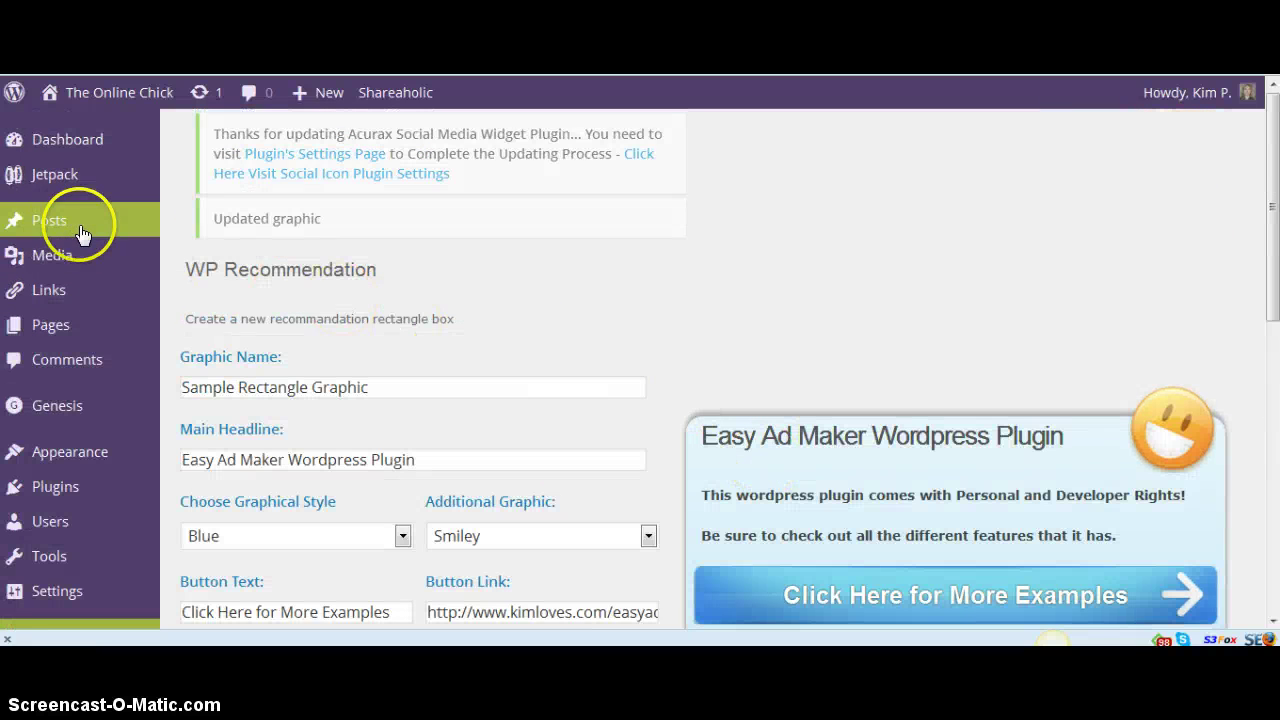
scroll(291, 450, down, 3)
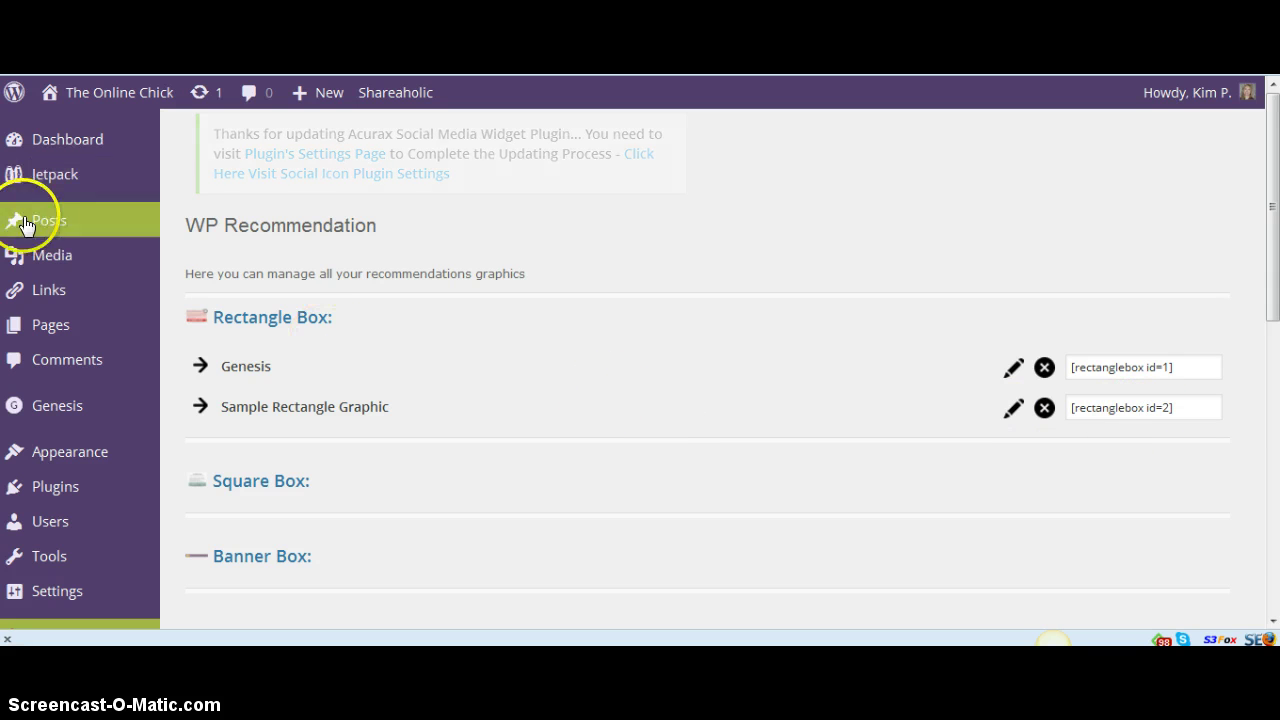
mouse_move(49, 220)
click(202, 230)
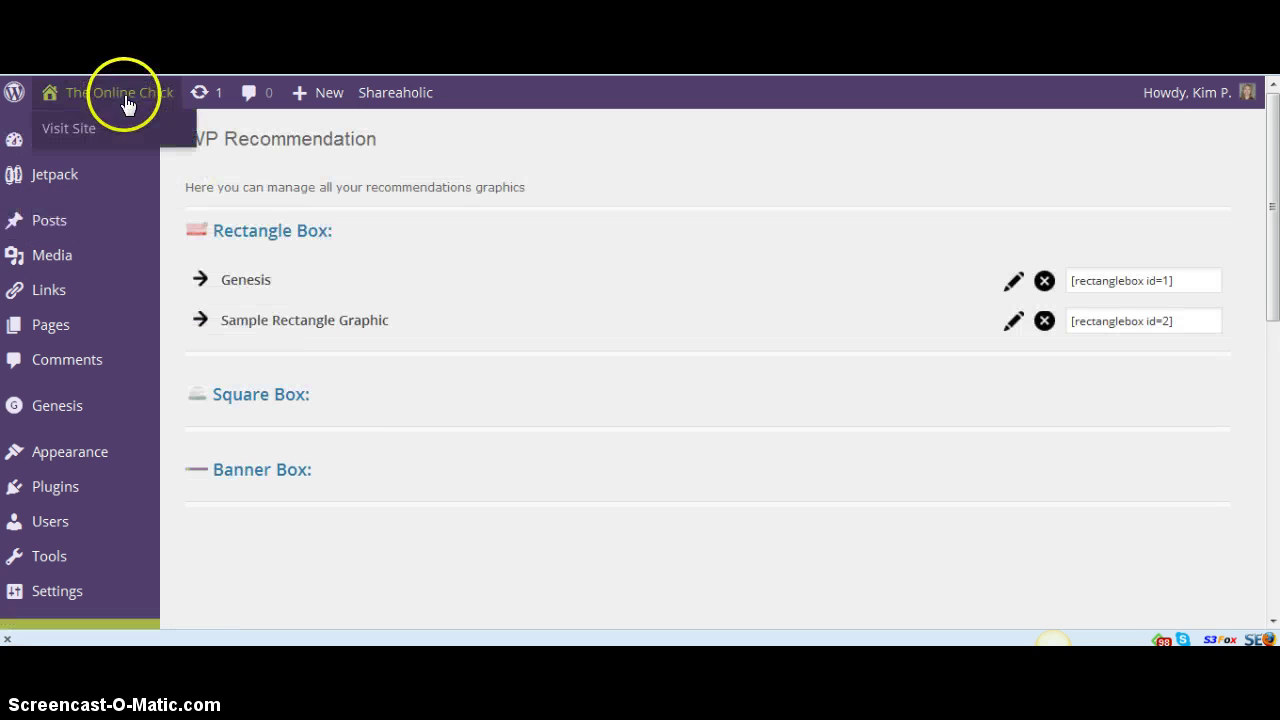
click(190, 232)
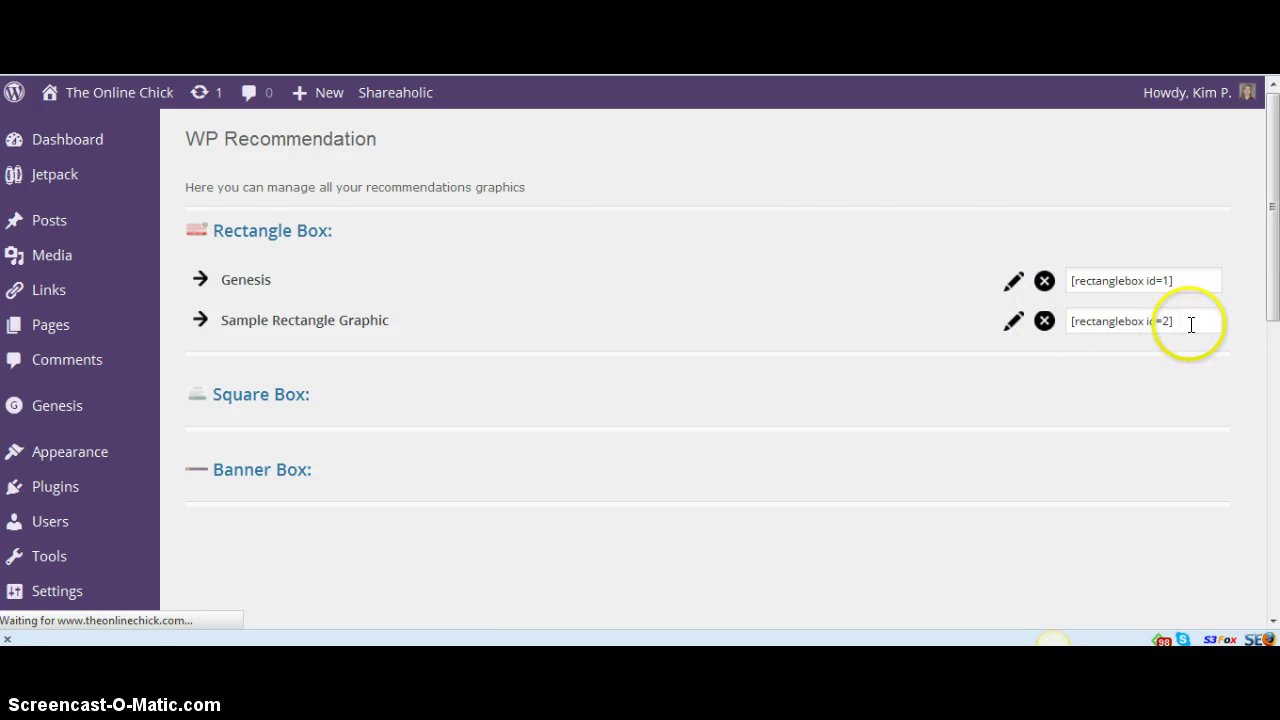
mouse_move(392, 395)
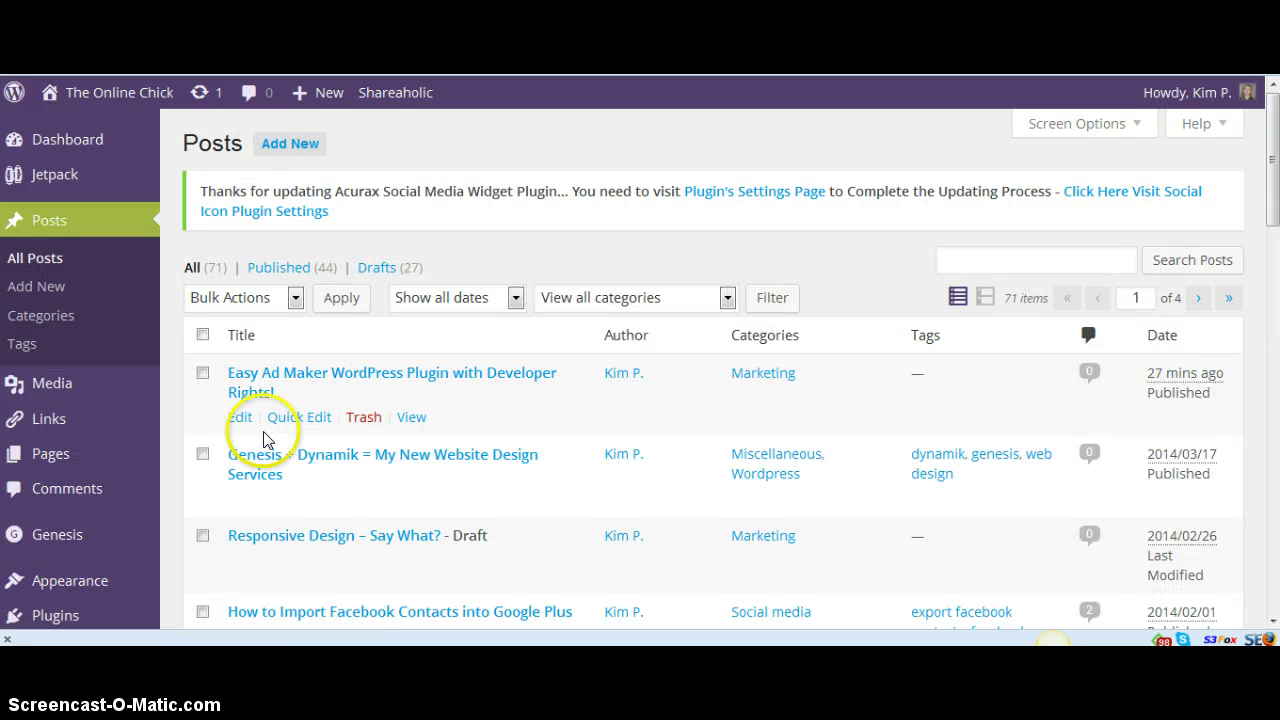
click(411, 418)
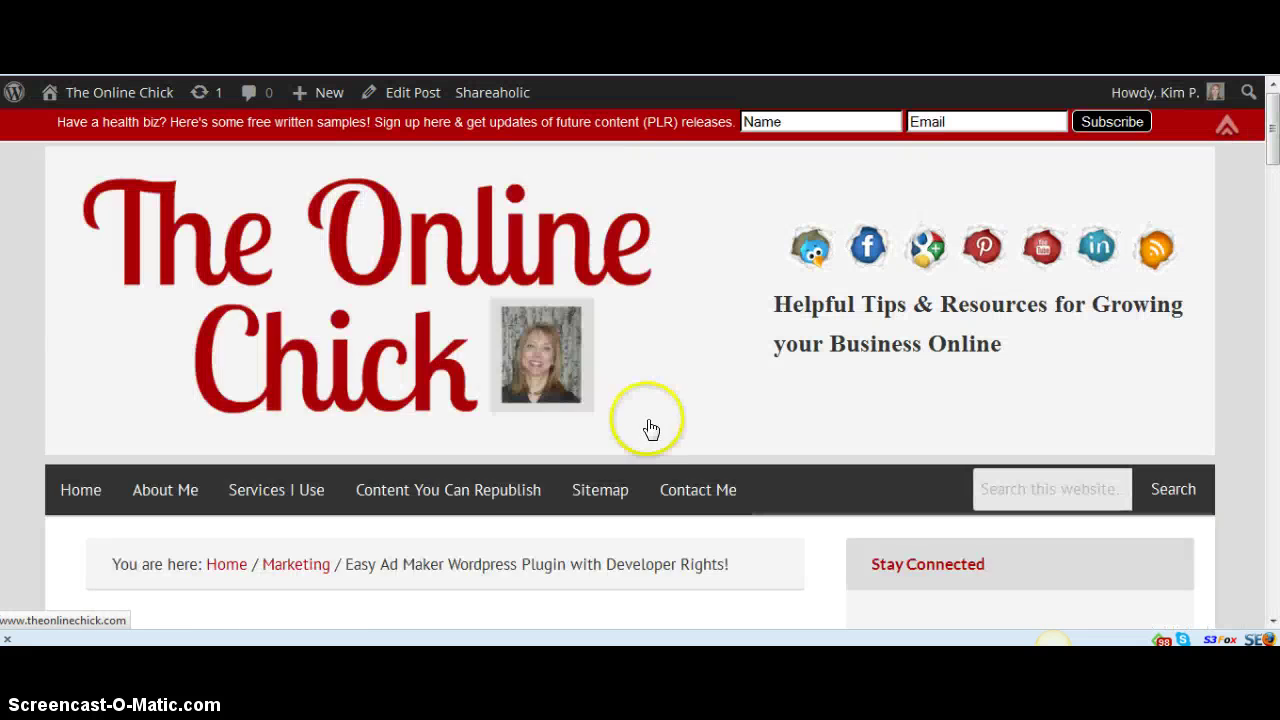
- Scroll the live Easy Ad Maker post down to the blue smiley call-to-action box
scroll(640, 437, down, 4)
scroll(706, 463, down, 2)
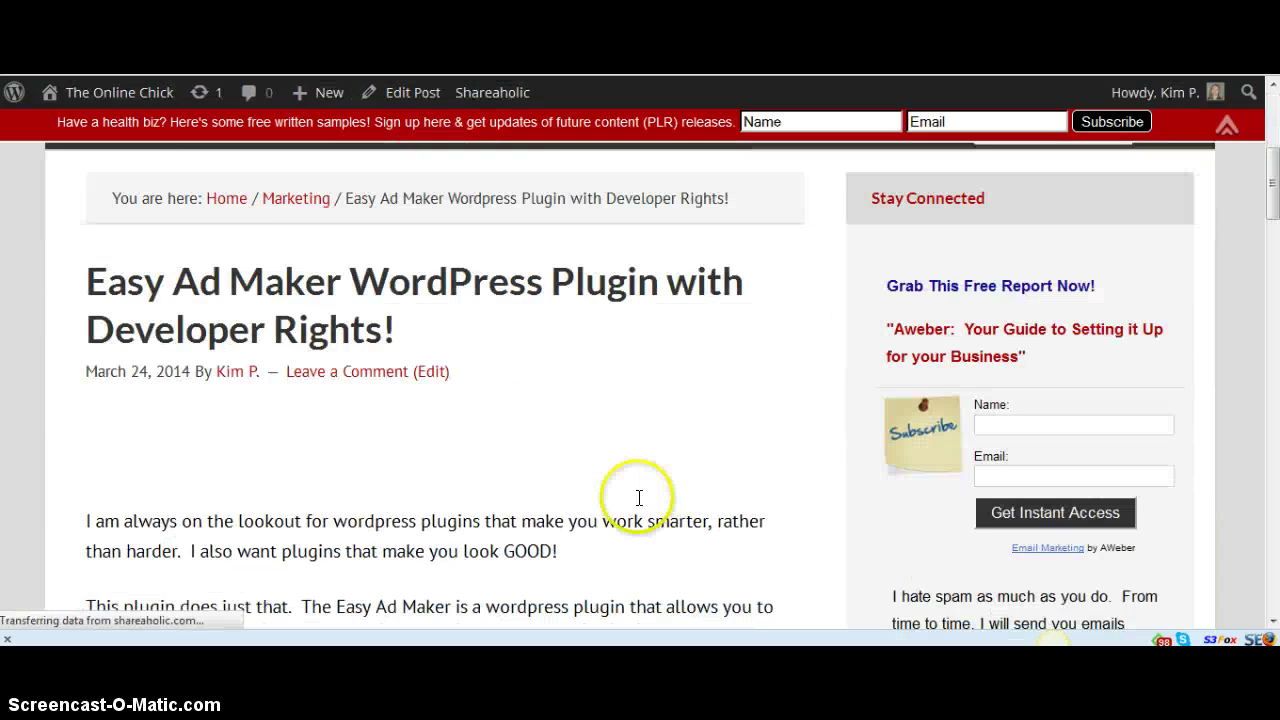
scroll(639, 497, down, 3)
scroll(654, 491, down, 2)
scroll(677, 446, down, 3)
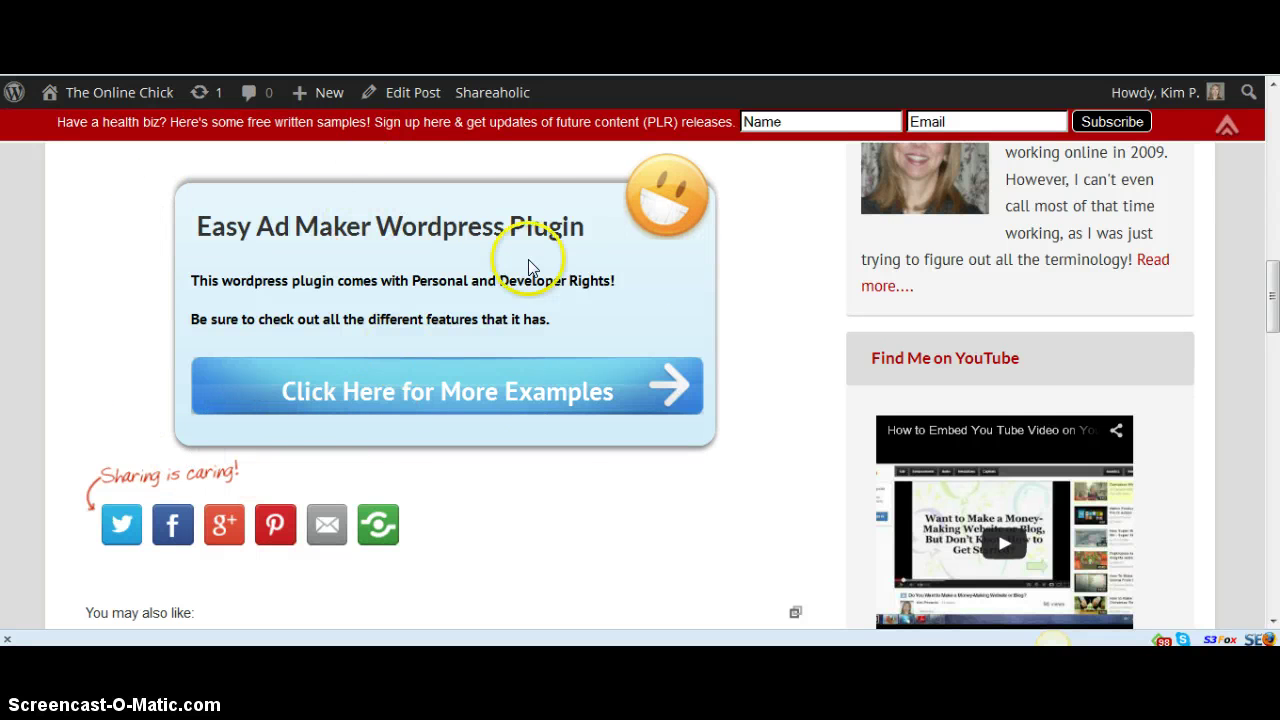
scroll(570, 230, up, 3)
scroll(680, 380, up, 1)
scroll(736, 478, down, 2)
scroll(736, 482, down, 1)
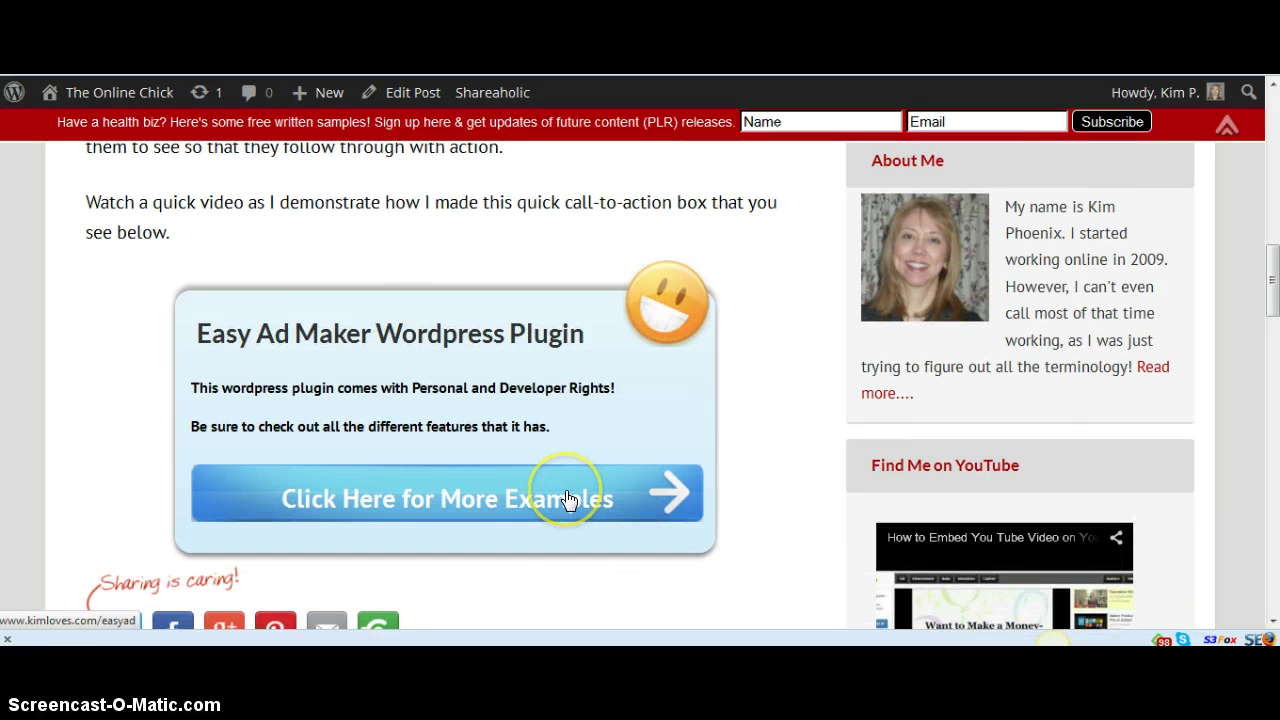
- Follow the 'Click Here for More Examples' button and browse the rectangle, square and banner templates
click(443, 500)
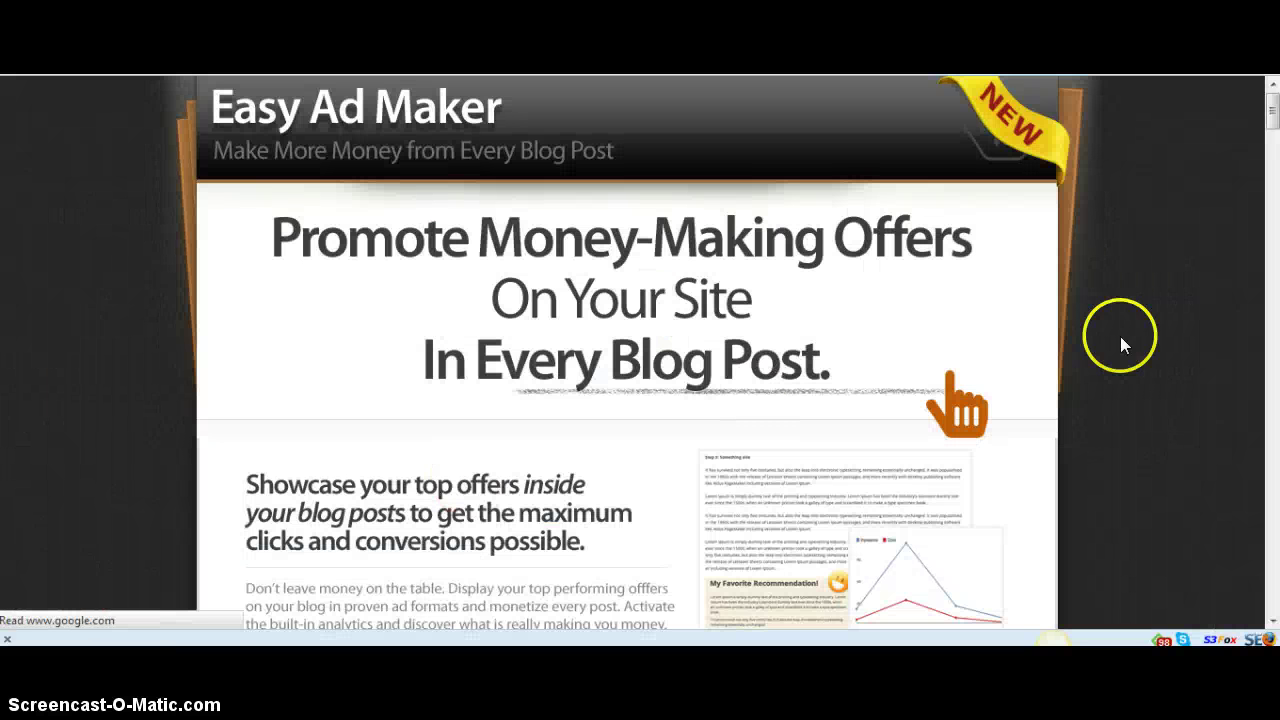
scroll(1177, 390, down, 2)
scroll(1177, 390, down, 4)
scroll(1177, 390, down, 3)
scroll(1177, 390, down, 3)
scroll(1178, 398, down, 1)
scroll(1178, 392, down, 2)
scroll(1178, 392, down, 4)
scroll(1178, 392, down, 4)
scroll(1178, 392, down, 4)
scroll(1178, 399, down, 4)
scroll(1178, 399, down, 4)
scroll(1178, 399, down, 3)
scroll(1178, 399, down, 5)
scroll(1177, 399, up, 8)
scroll(1177, 399, down, 4)
scroll(1177, 399, down, 7)
- Scroll back up to the Easy Ad Maker sales page's top headline
click(437, 185)
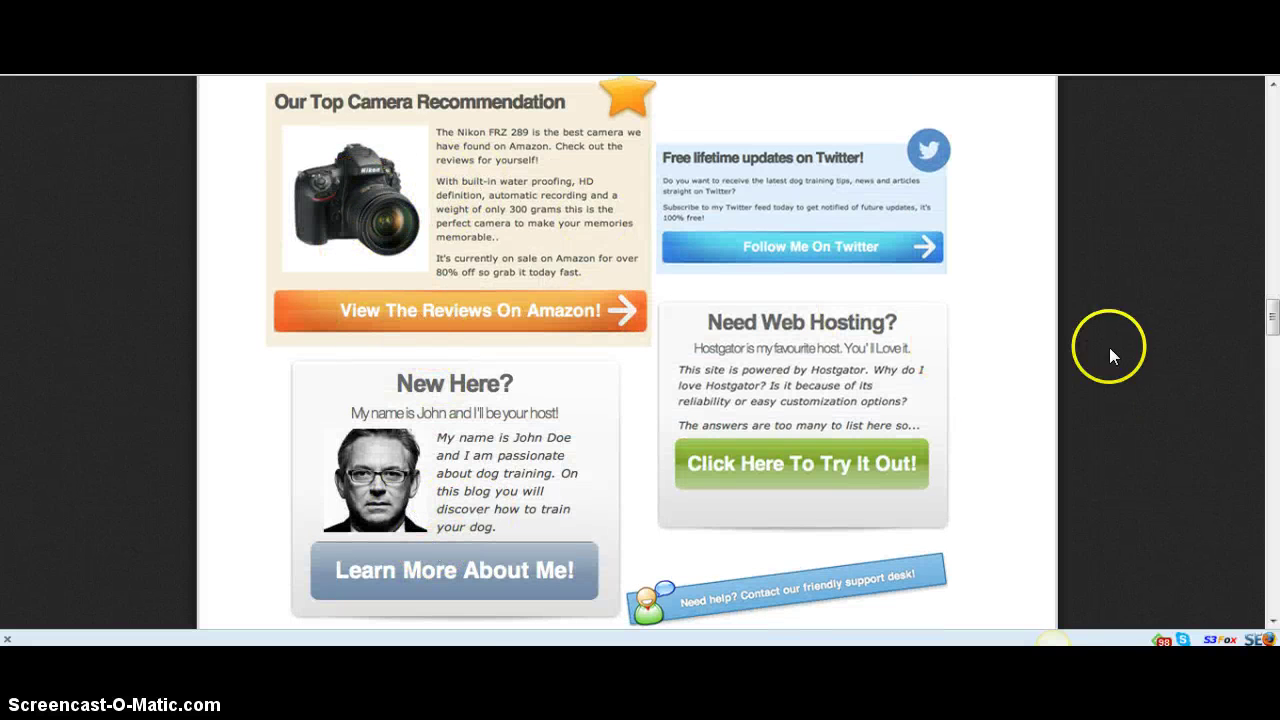
scroll(1181, 350, up, 2)
scroll(1181, 350, up, 4)
scroll(1181, 350, up, 5)
scroll(1181, 348, up, 5)
scroll(1181, 346, up, 1)
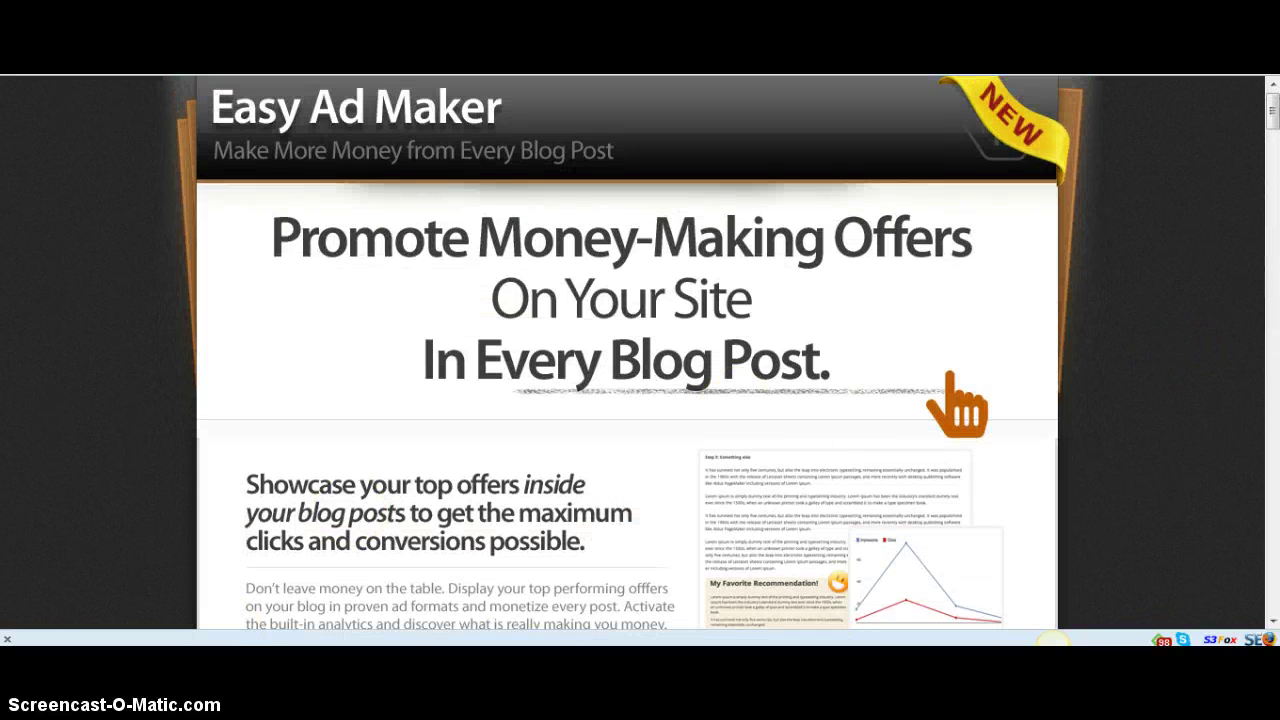